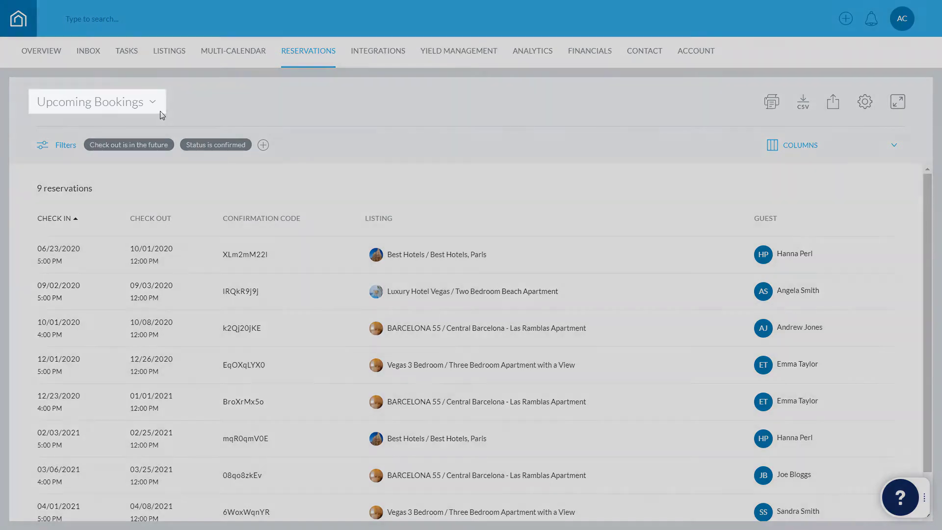
- Switch to Past Bookings, star then unstar Imported Bookings, and show only favorite views
left_click(154, 107)
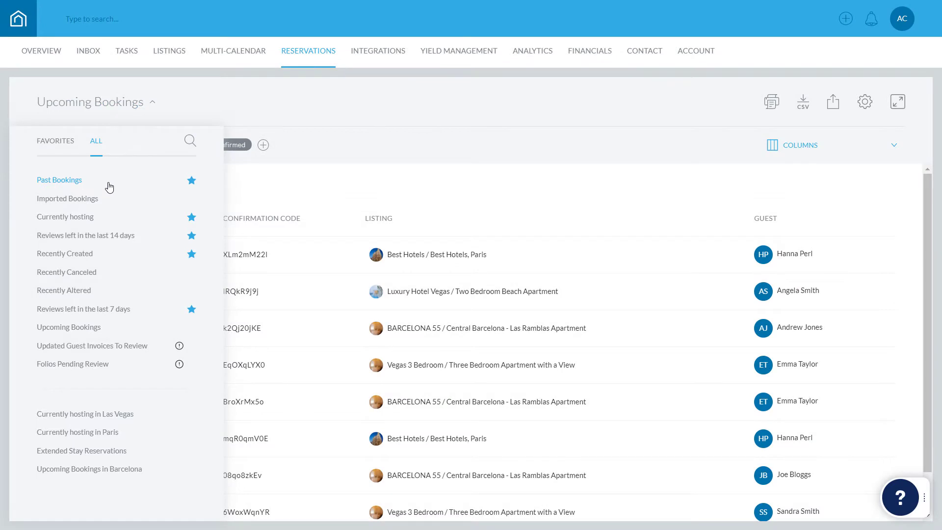
left_click(109, 187)
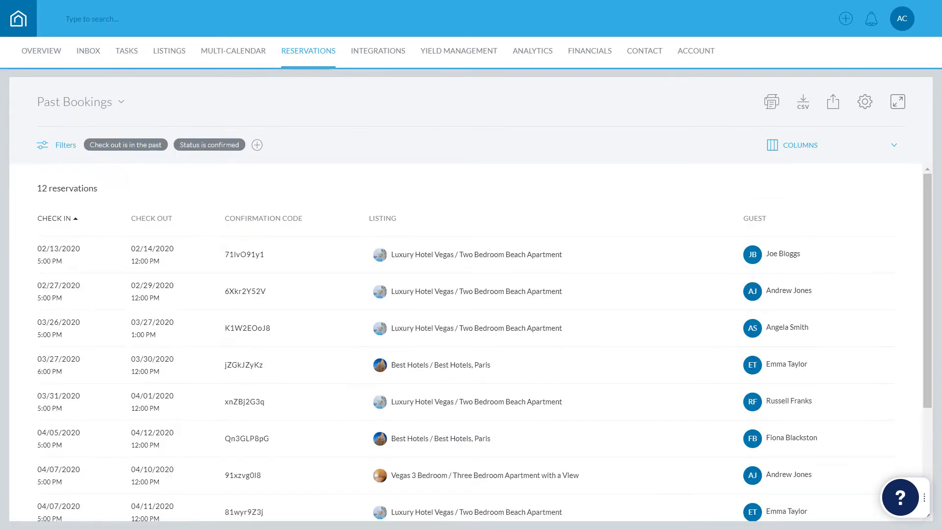
left_click(123, 104)
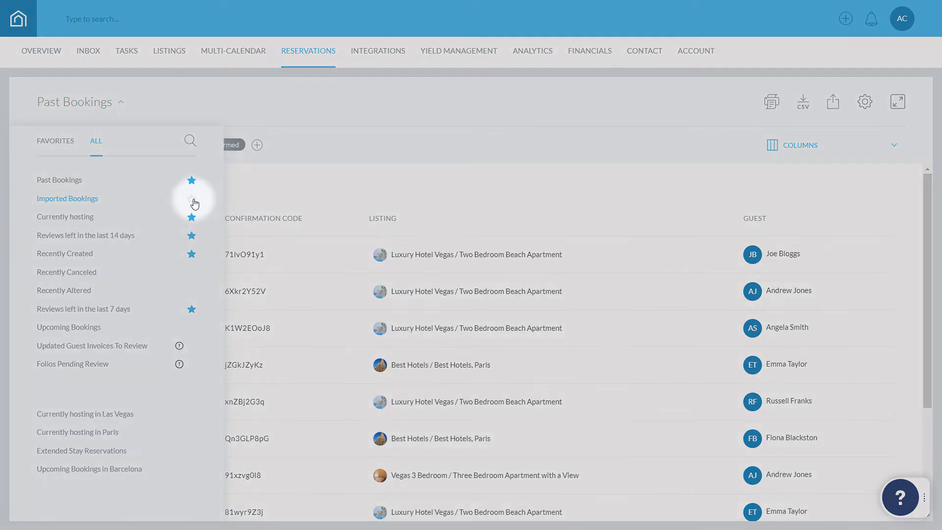
left_click(194, 201)
left_click(193, 200)
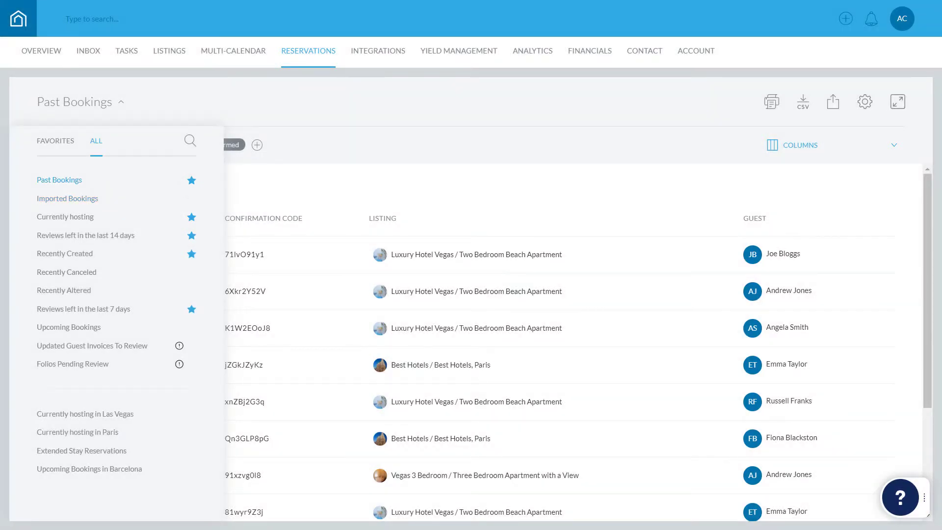
left_click(70, 149)
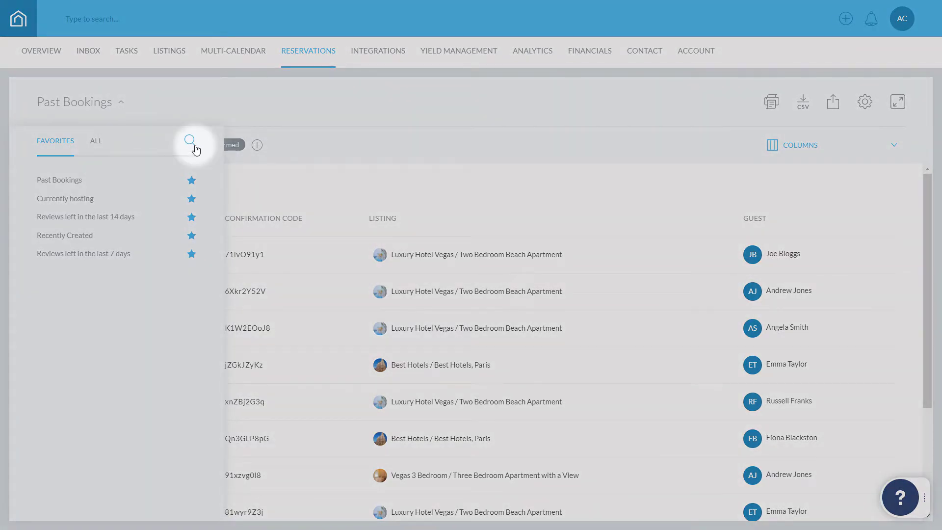
- Search saved views for 'upcoming bookings' and select Upcoming Bookings
left_click(196, 149)
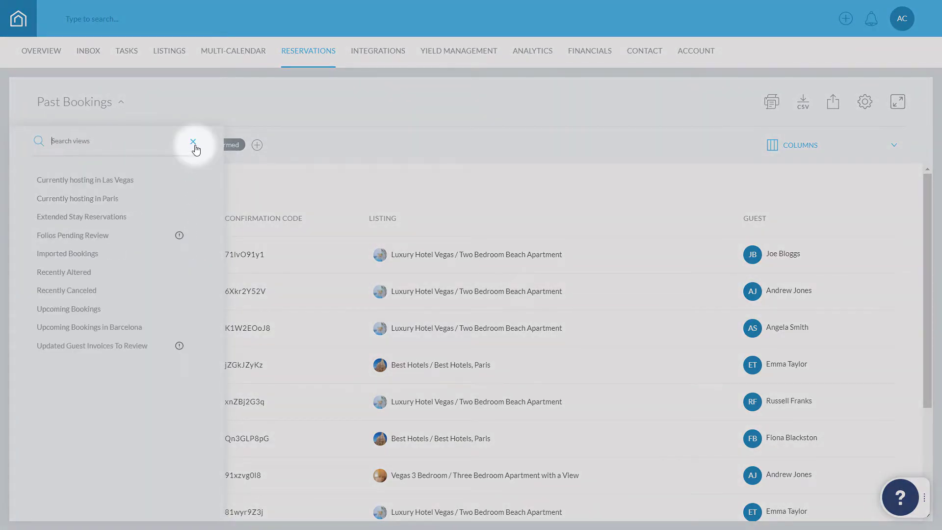
type("upcoming bookings")
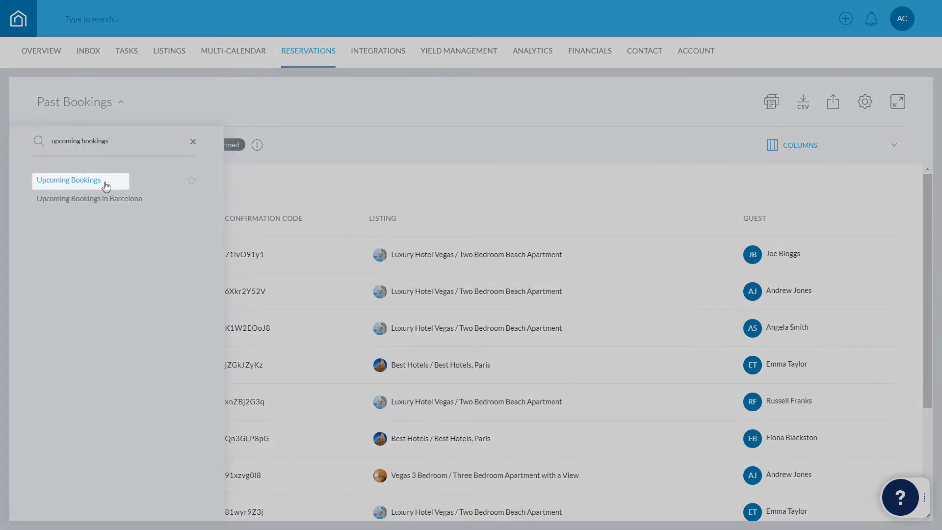
left_click(105, 182)
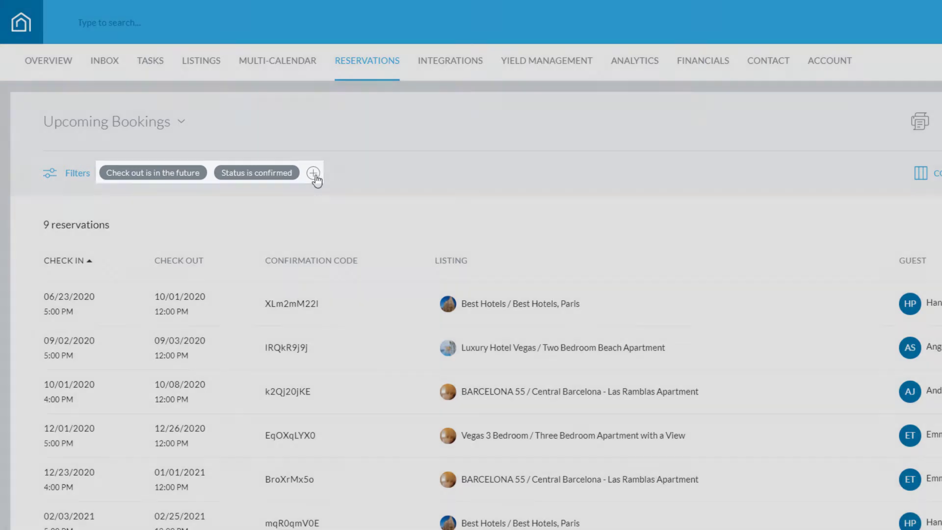
- Add a Number of Nights filter set to Is More Than 14
left_click(314, 174)
left_click(486, 290)
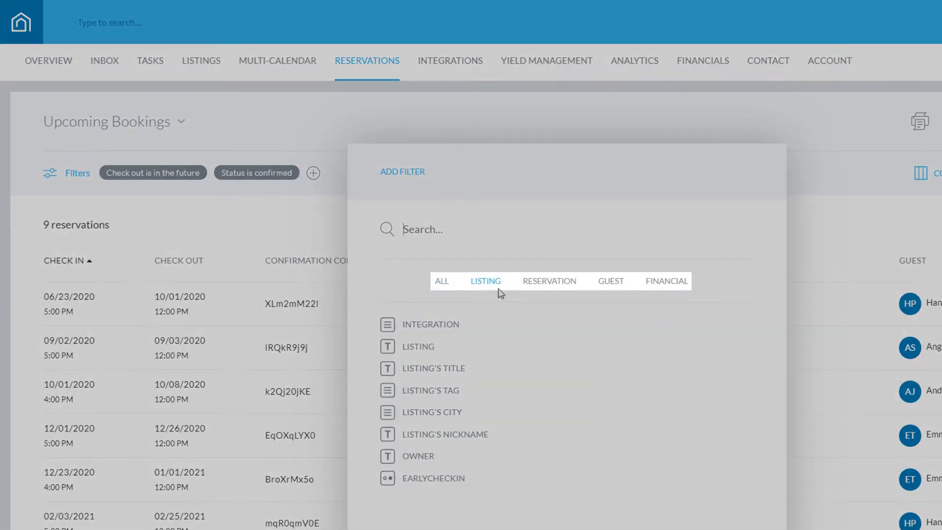
left_click(537, 288)
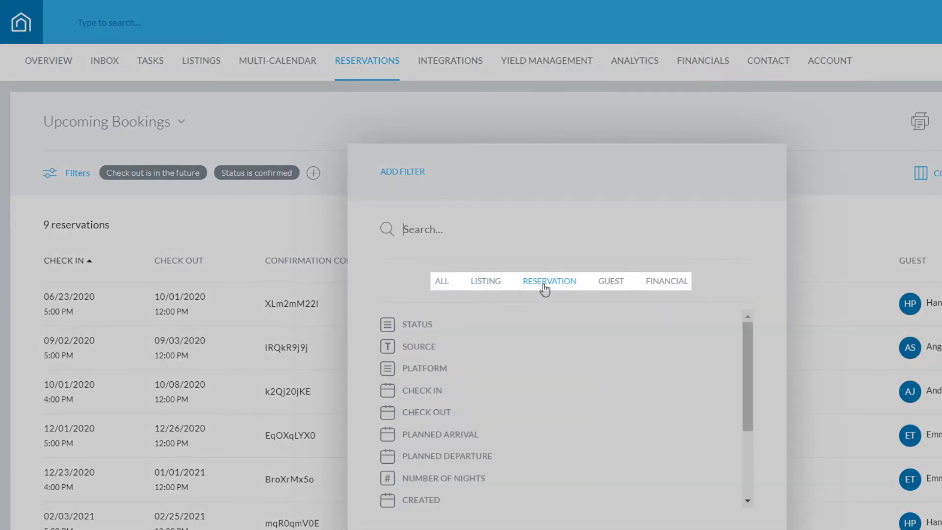
left_click(610, 289)
left_click(656, 291)
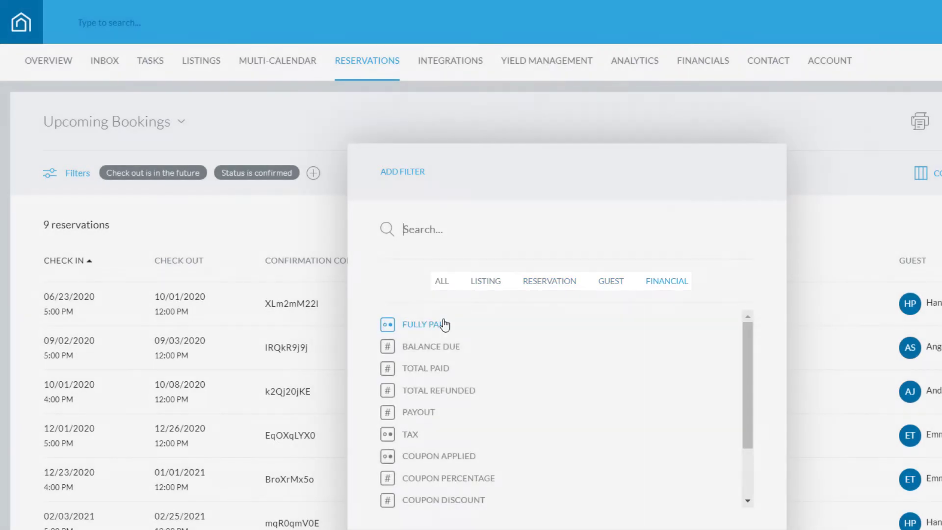
type("number o")
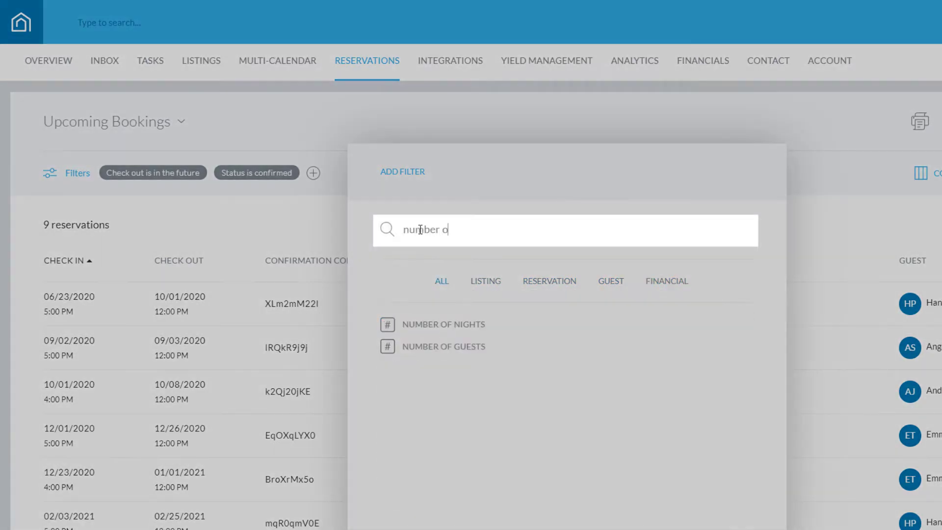
type("f nights")
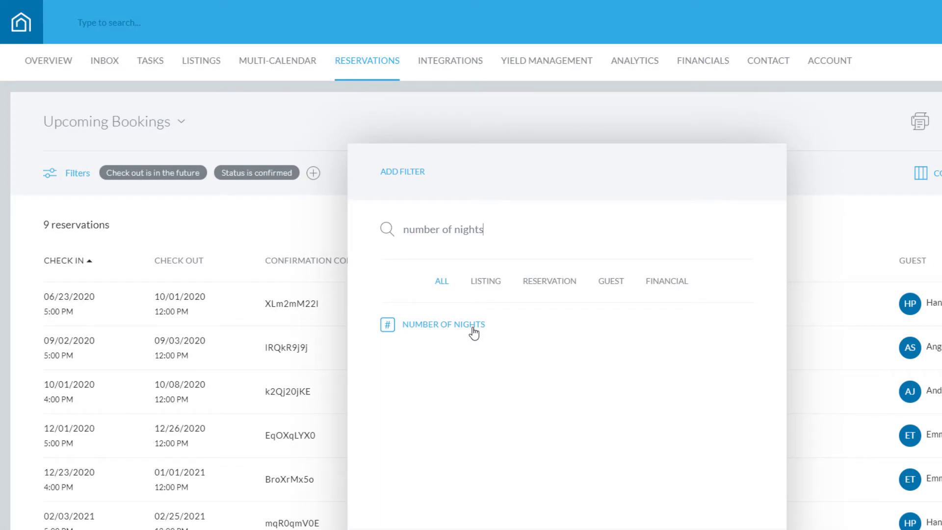
left_click(474, 333)
left_click(532, 275)
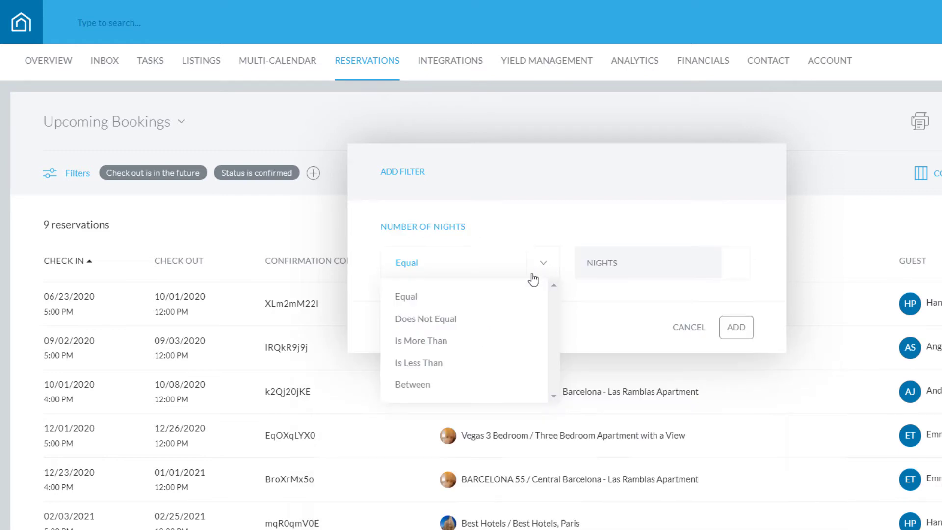
left_click(486, 341)
left_click(618, 265)
type("14")
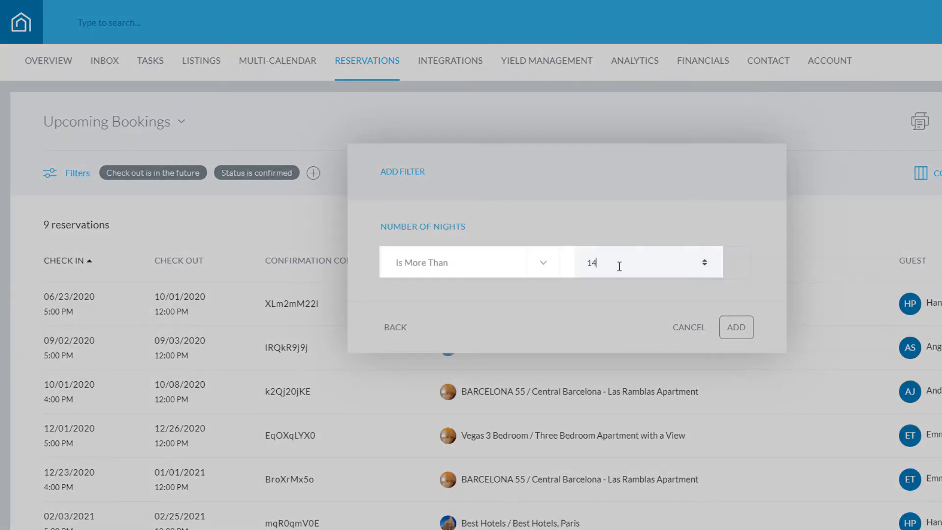
left_click(745, 338)
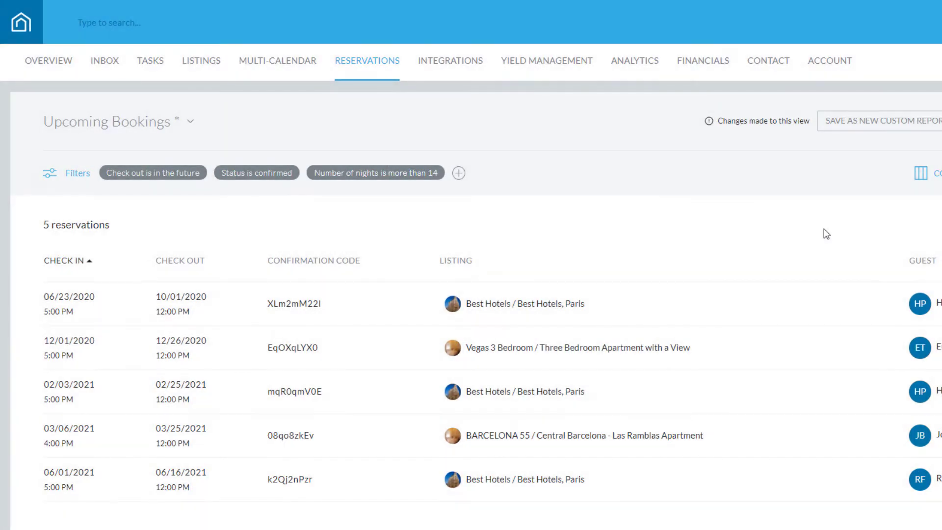
- Change the nights filter to Is Less Than 14, save, and reopen its settings
left_click(423, 175)
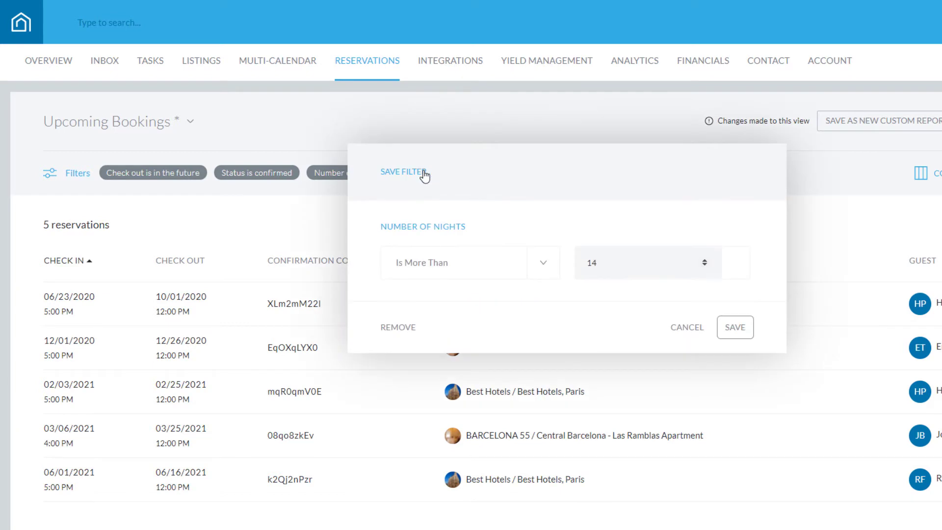
left_click(543, 265)
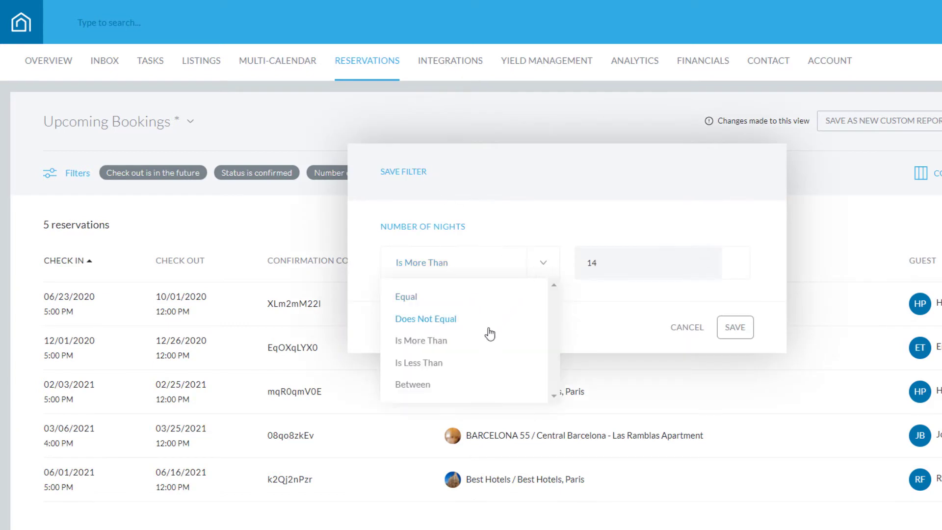
left_click(464, 368)
left_click(735, 331)
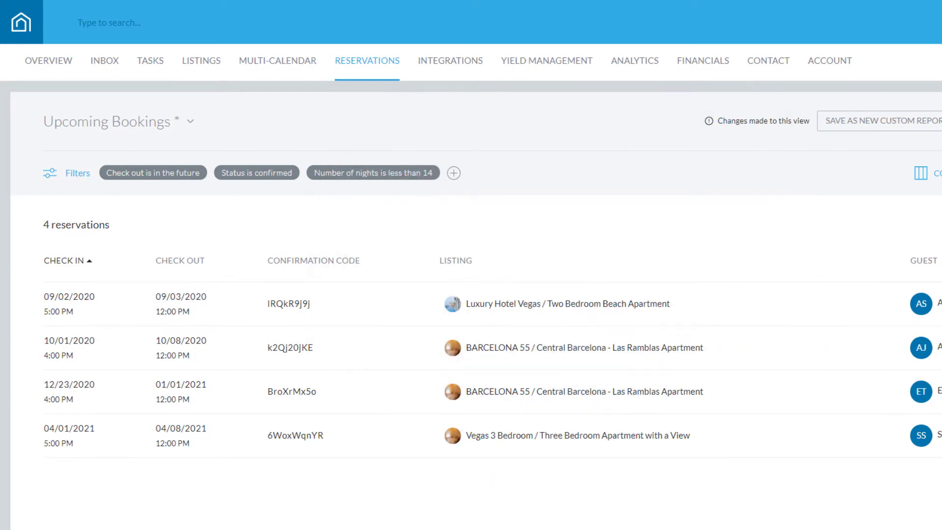
left_click(420, 177)
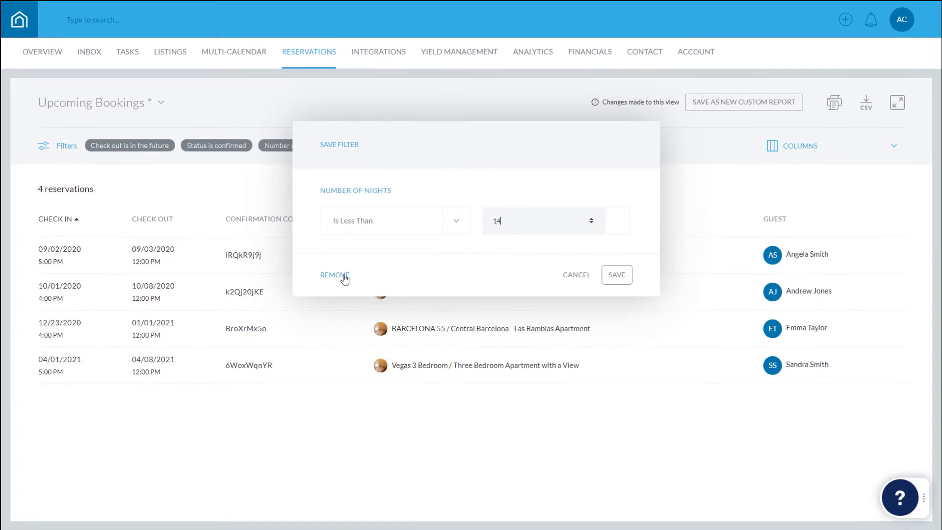
- Add the Listing's Nickname and Listing's Tags columns and remove the Listing column
left_click(410, 332)
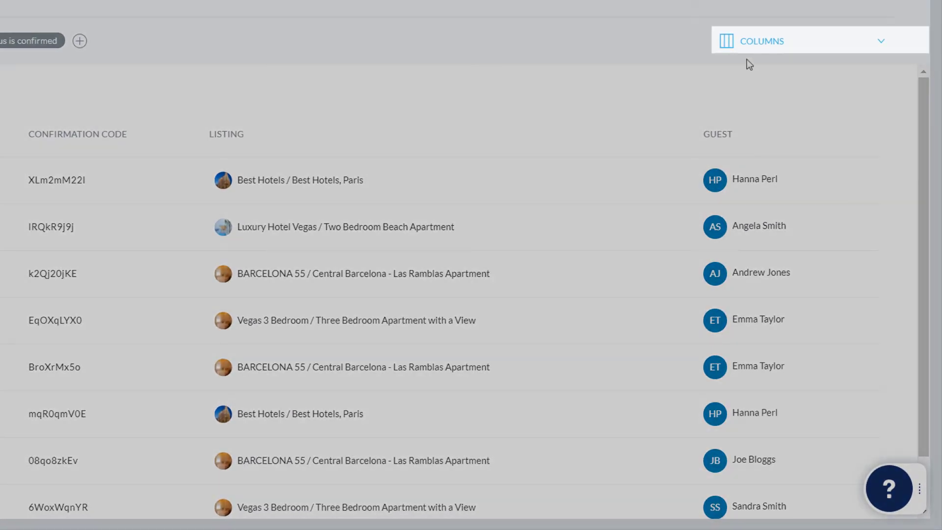
left_click(758, 48)
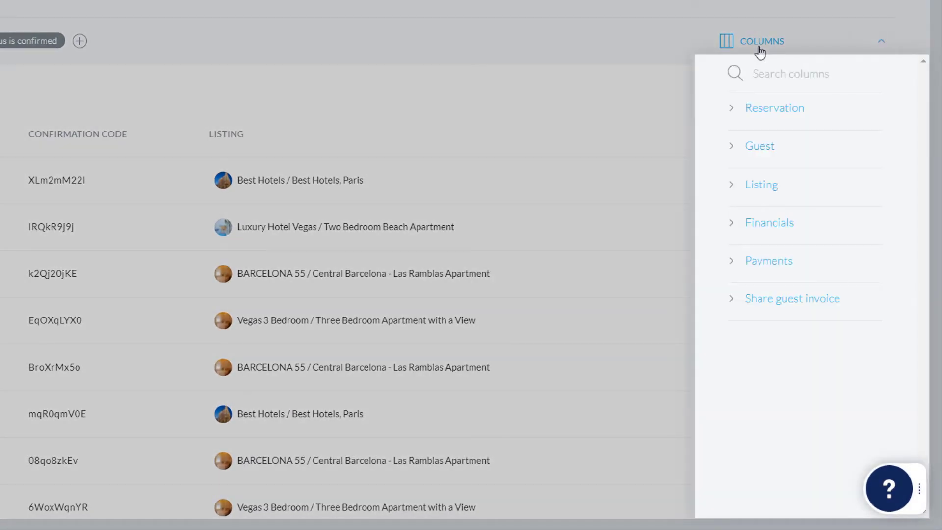
left_click(796, 114)
left_click(795, 114)
left_click(788, 149)
left_click(788, 147)
left_click(766, 186)
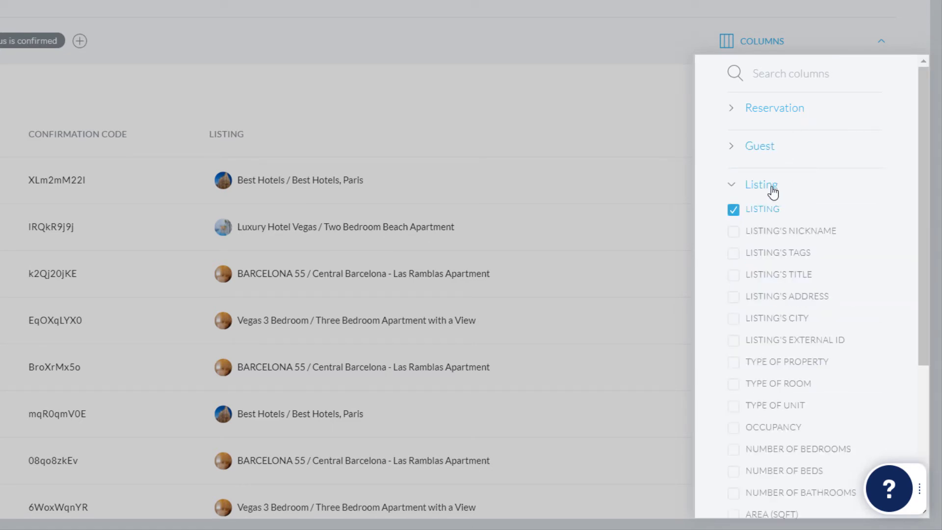
left_click(733, 236)
left_click(733, 253)
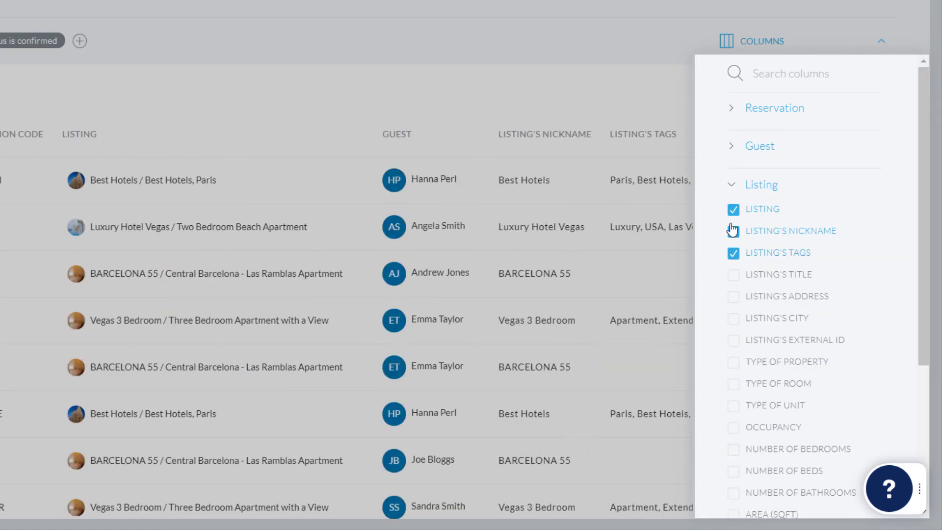
left_click(732, 211)
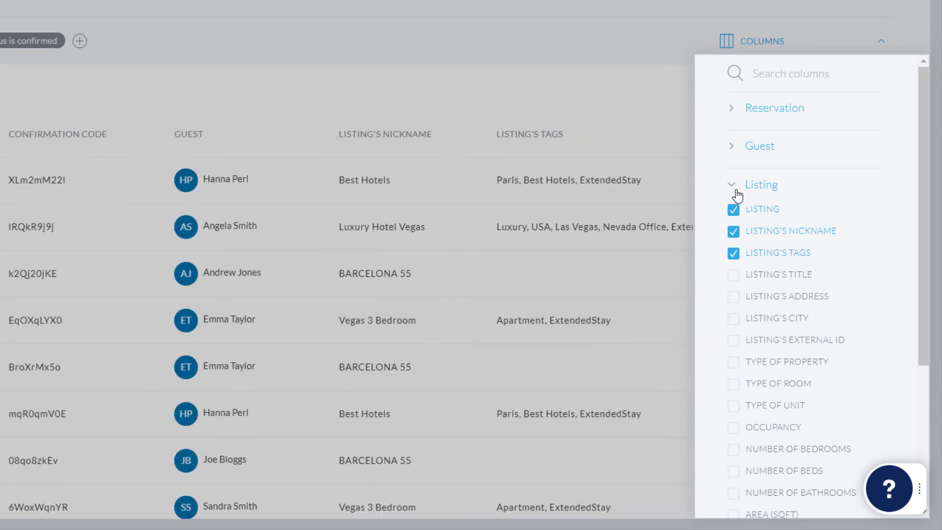
- Find 'city' among the columns and add the Listing's City column
left_click(771, 72)
type("city")
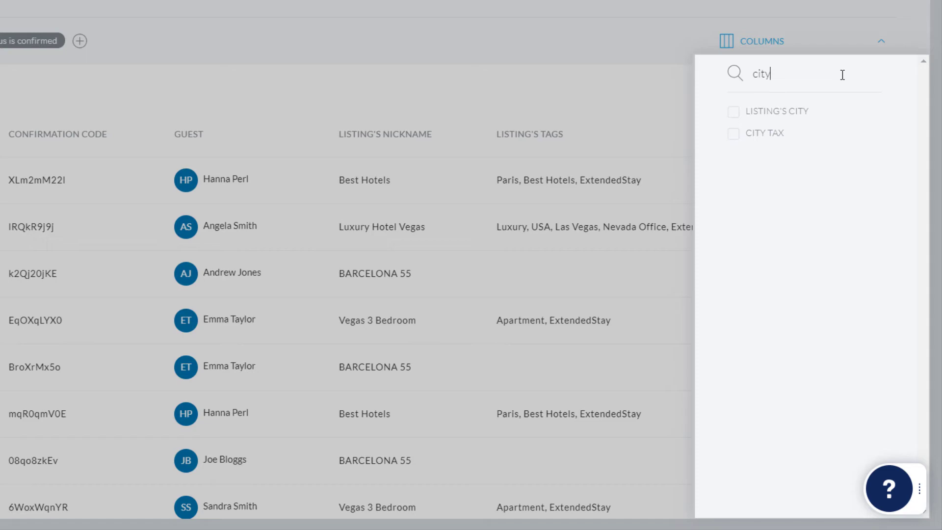
left_click(800, 117)
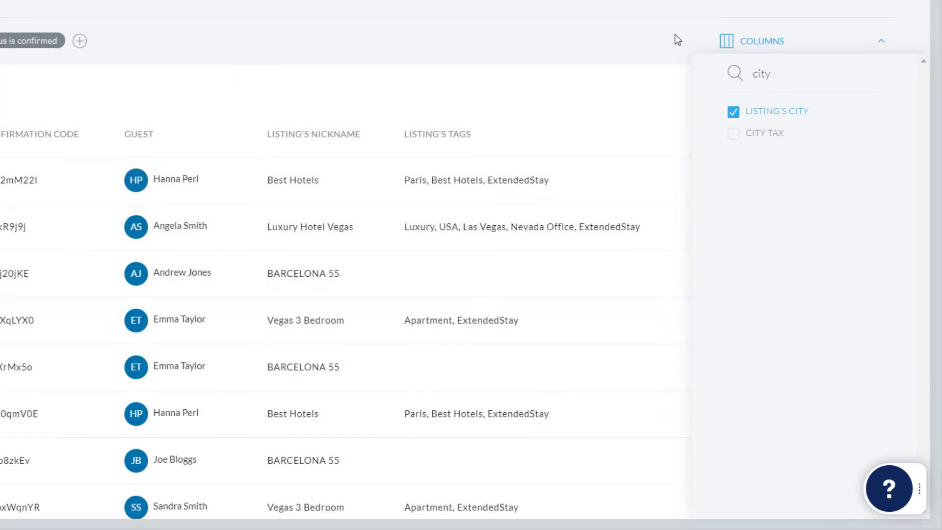
left_click(676, 39)
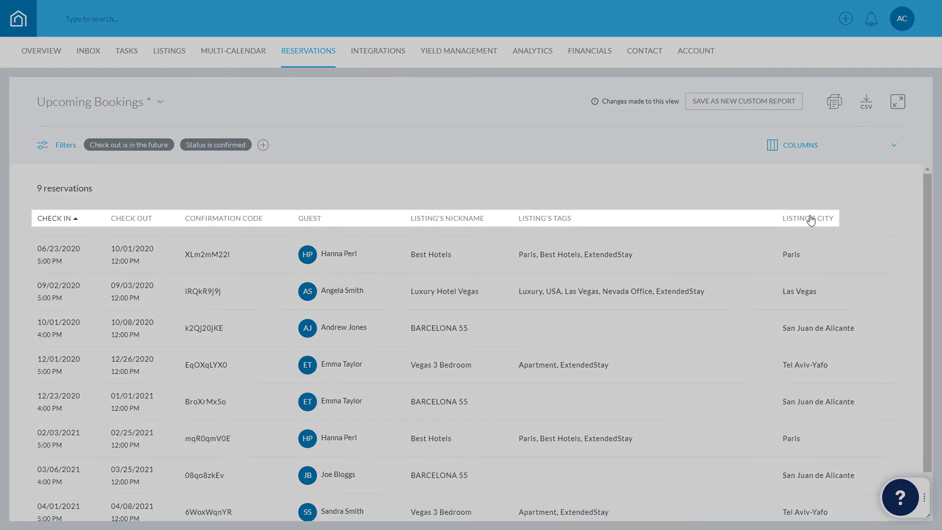
- Move Listing's City after Confirmation Code, sort by it, and save as 'Upcoming Bookings By City'
left_click_drag(807, 218, 403, 222)
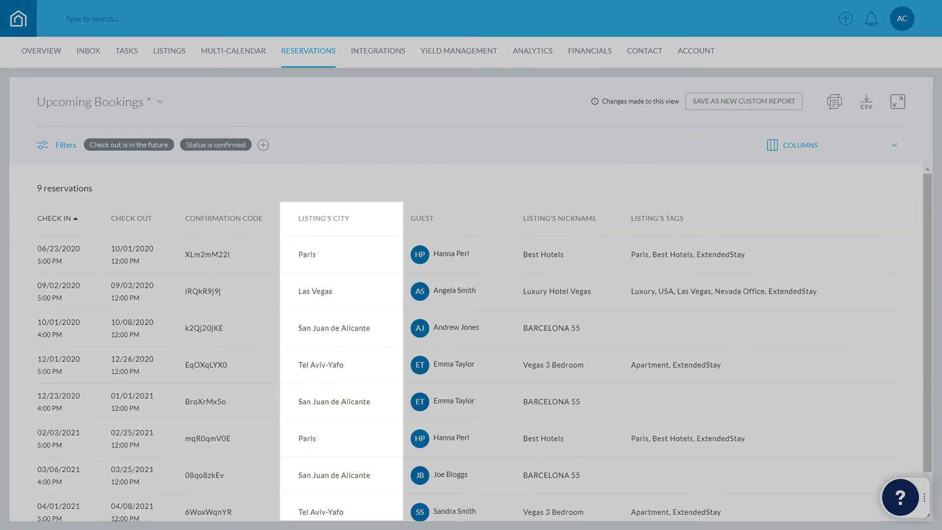
left_click(344, 221)
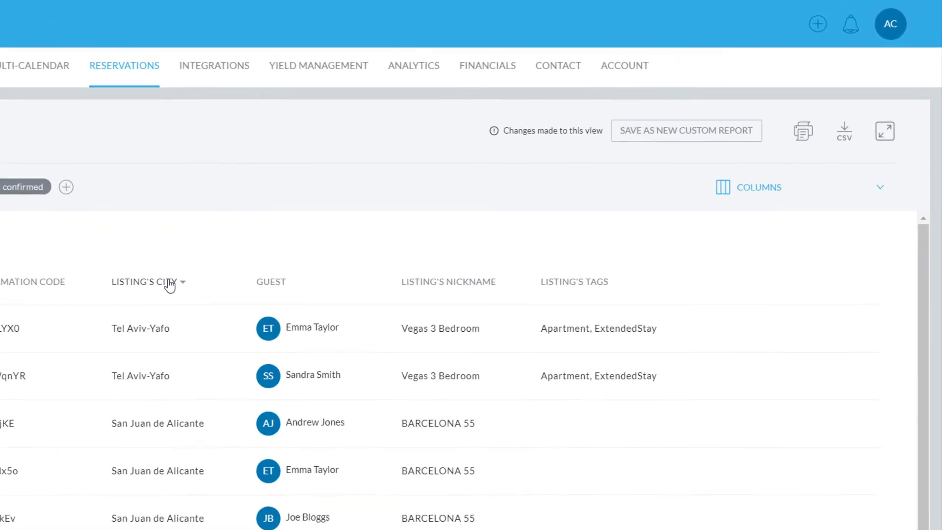
left_click(651, 147)
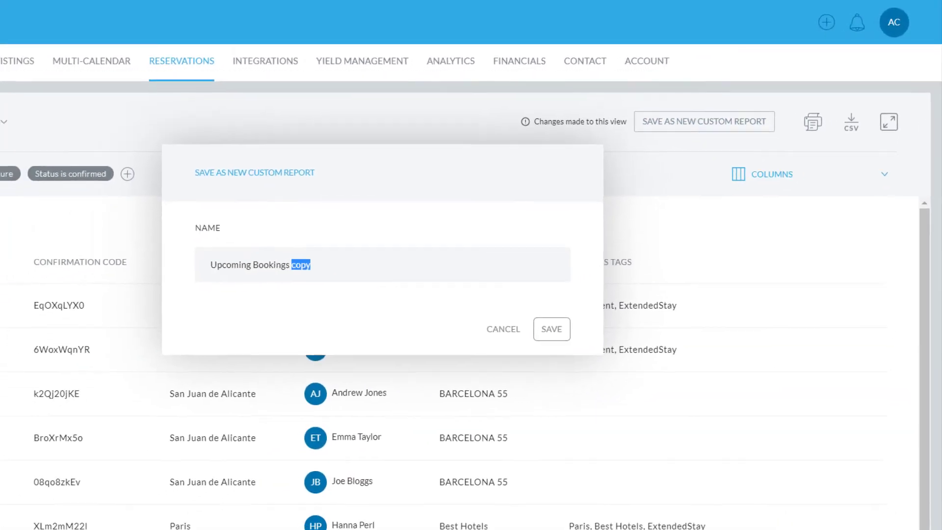
type("by City")
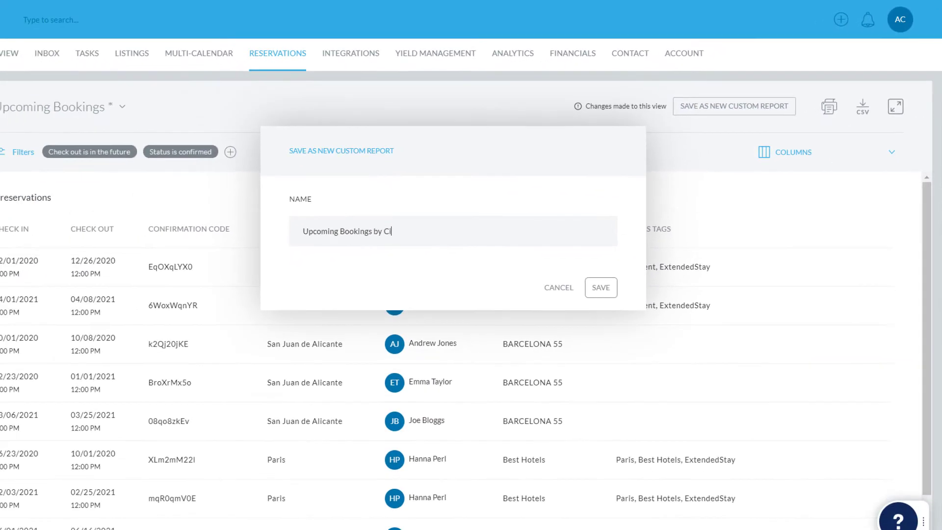
left_click(559, 336)
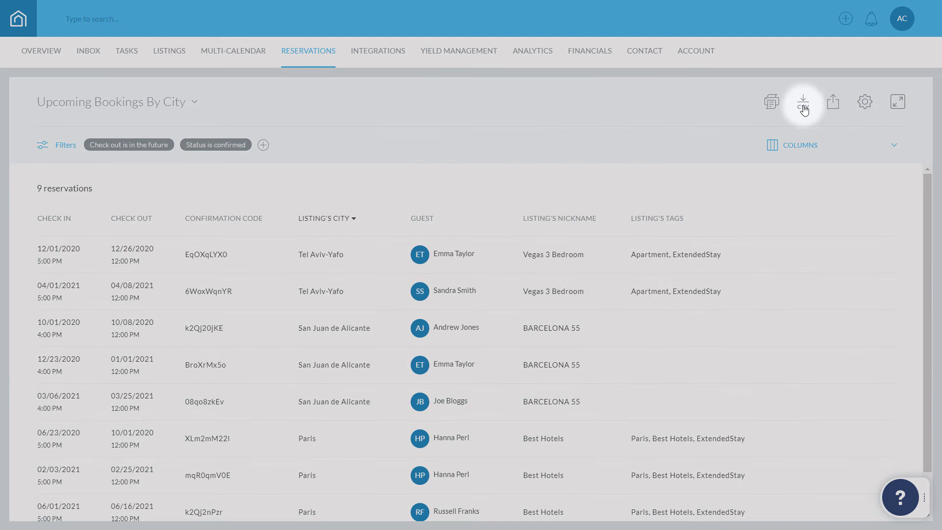
- Download the Upcoming Bookings By City report as CSV and bring up its Share form
left_click(803, 104)
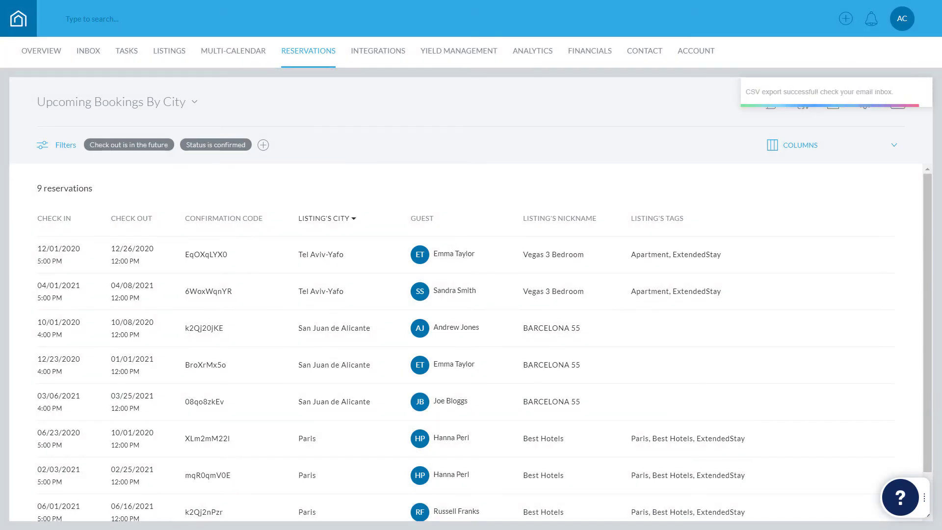
left_click(833, 109)
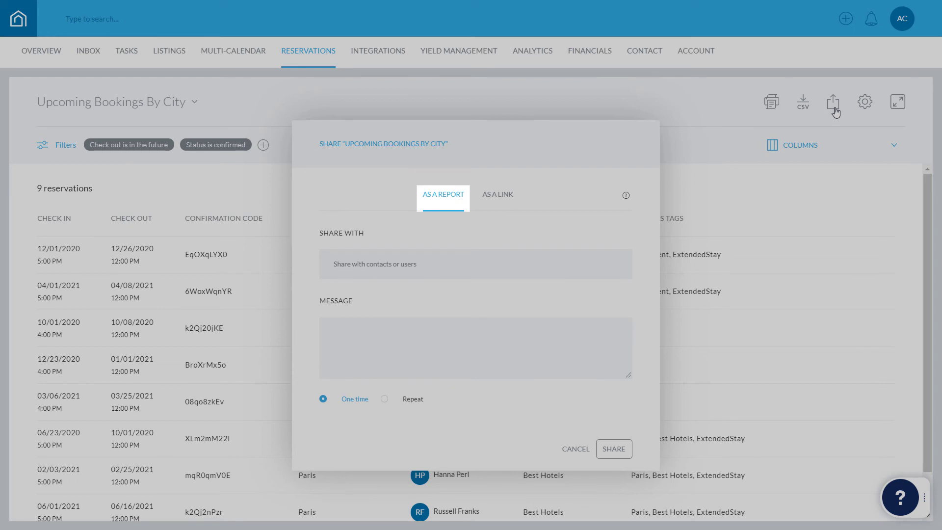
- Schedule the report share to repeat every Wednesday and Thursday at 01:00 PM
left_click(497, 194)
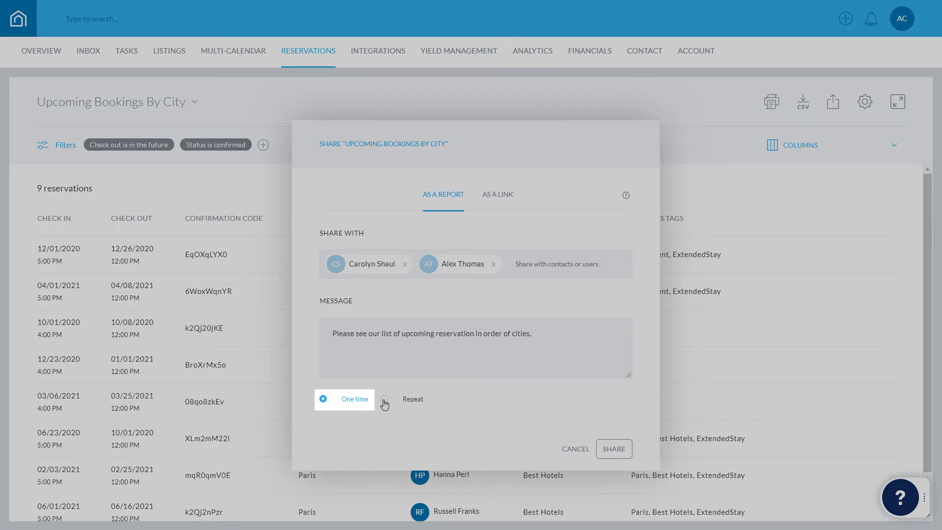
left_click(384, 399)
left_click(395, 436)
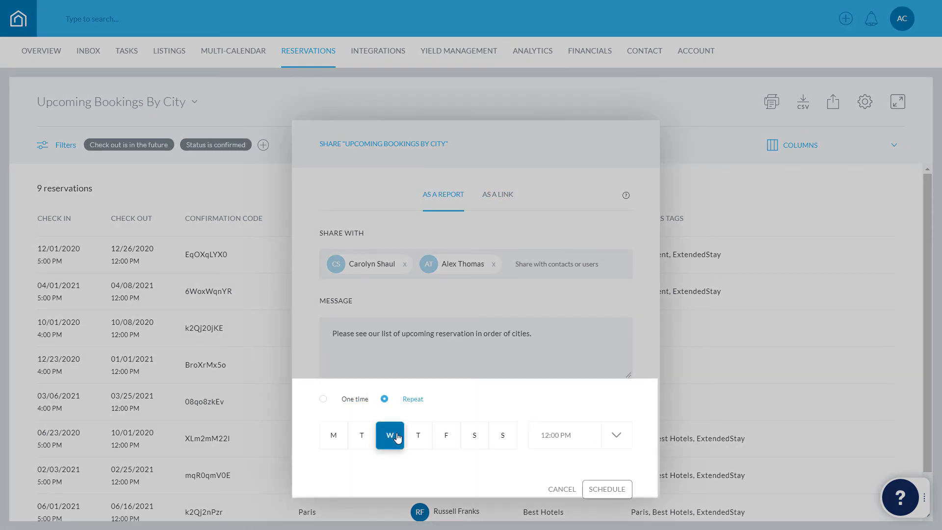
left_click(418, 435)
left_click(616, 436)
scroll(616, 437, "up", 1)
left_click(615, 438)
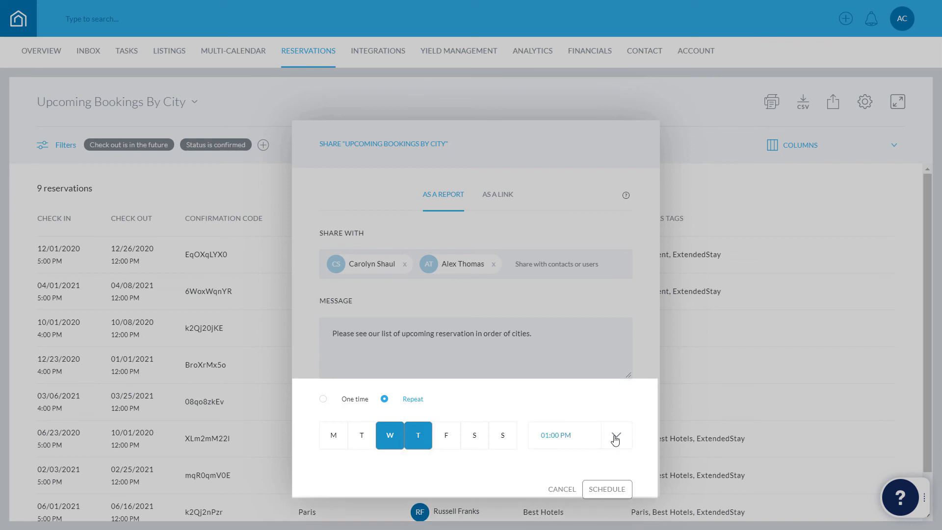
left_click(622, 490)
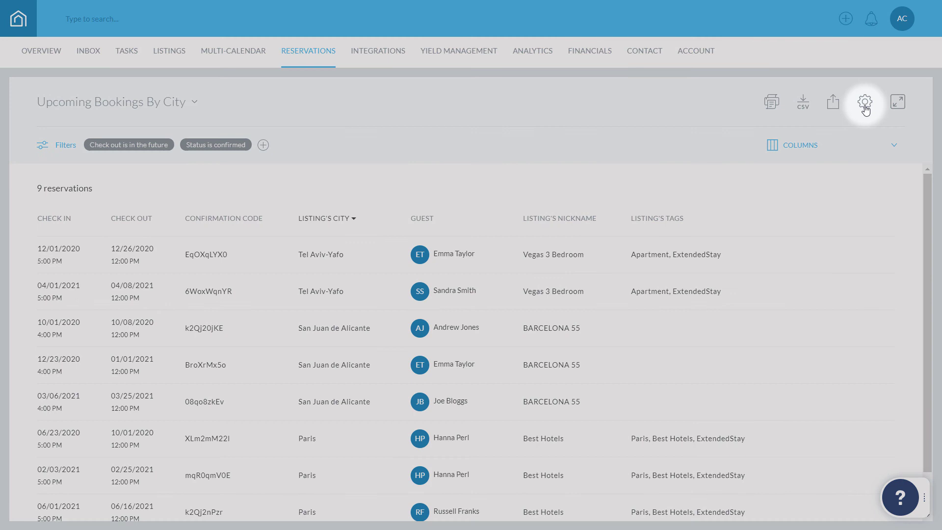
- Delete an older shared-report schedule and rename the report 'Upcoming Bookings By Location'
left_click(865, 105)
left_click(627, 303)
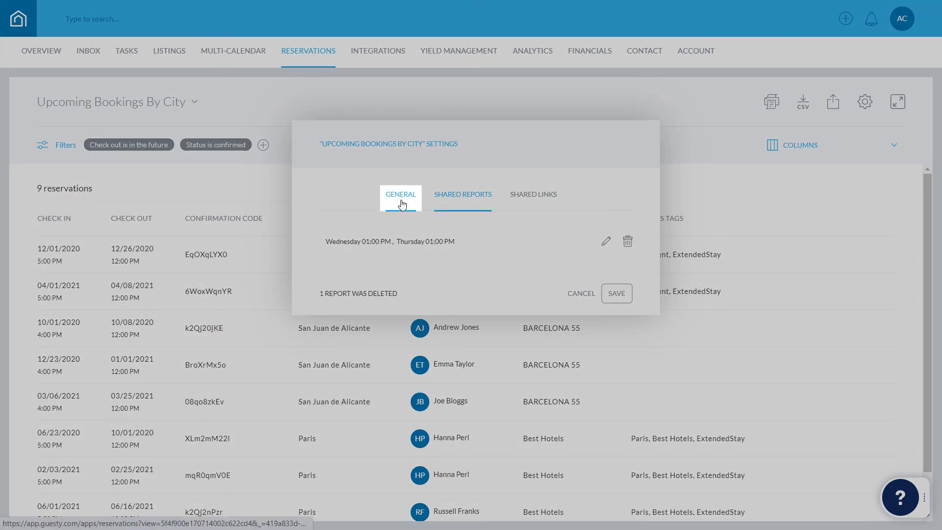
left_click(401, 211)
key("BackSpace")
key("BackSpace")
key("BackSpace")
key("BackSpace")
type("Location")
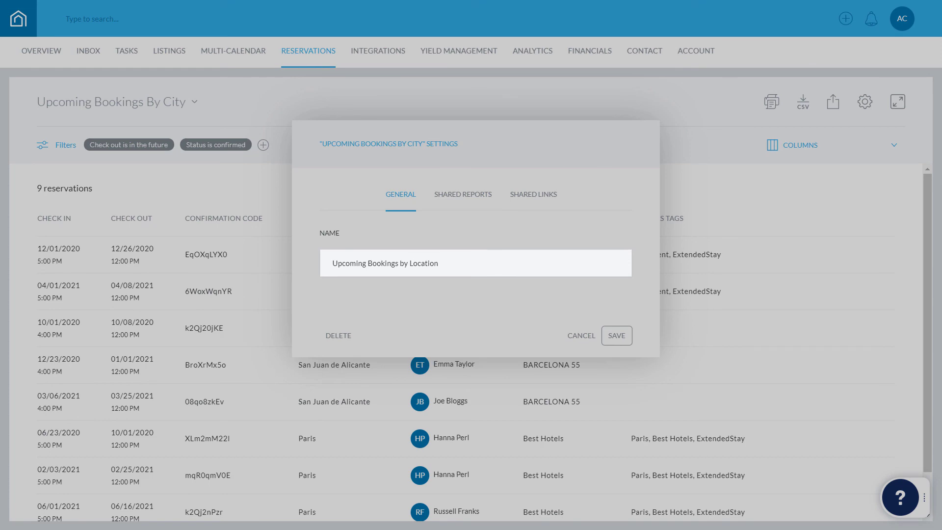
left_click(616, 336)
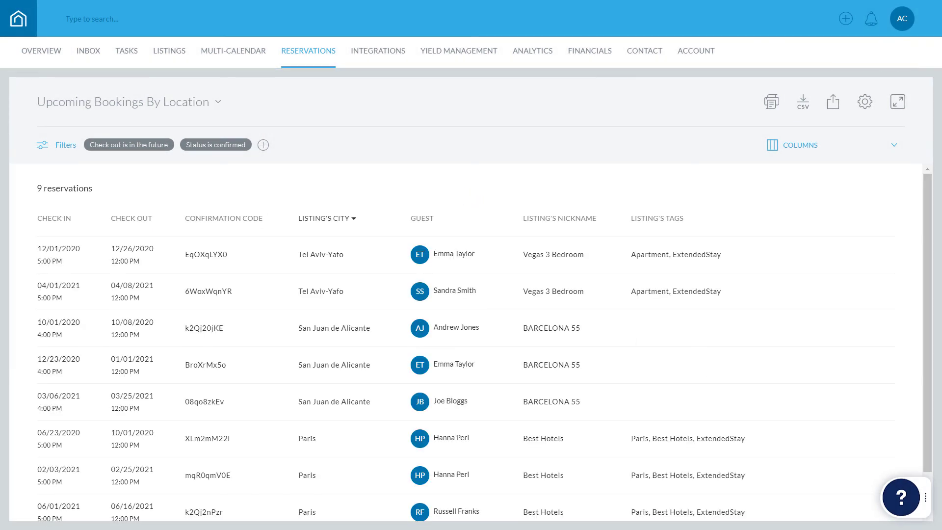